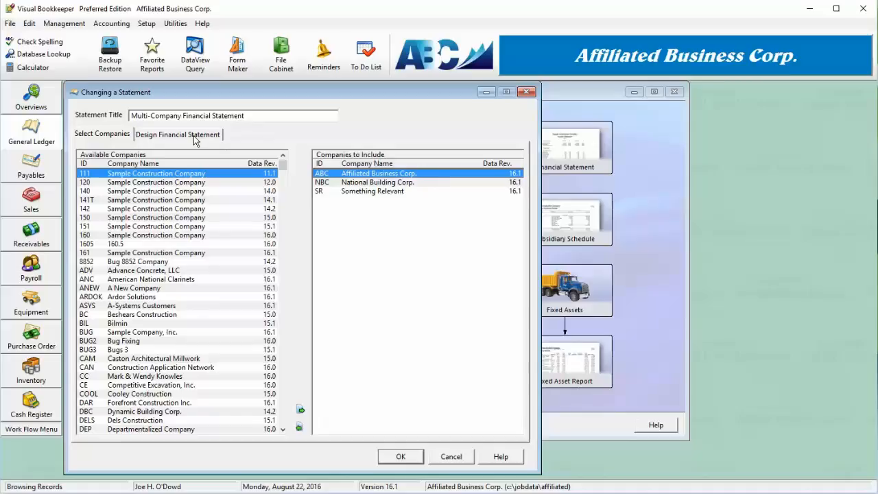
# - Add an Inventory master account line to the statement design, including accounts 13000 - Inventory (NBC) and 15000 - Inventory (ABC)
pyautogui.click(195, 137)
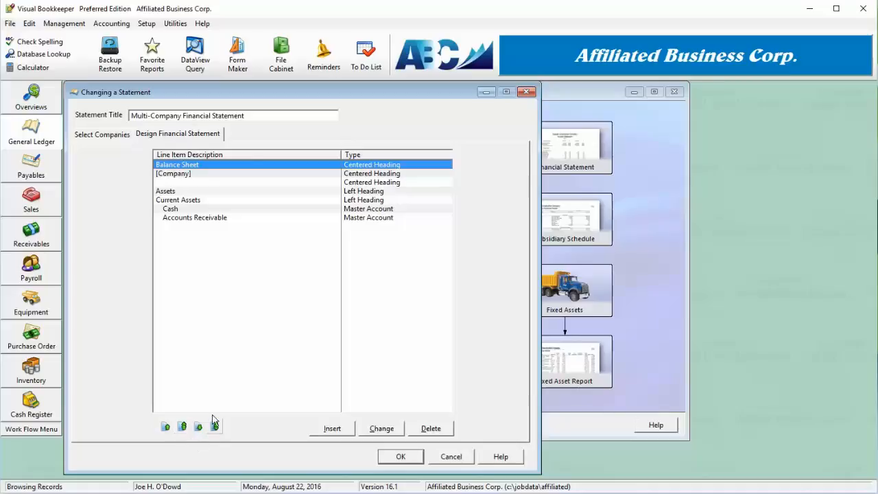
pyautogui.click(240, 212)
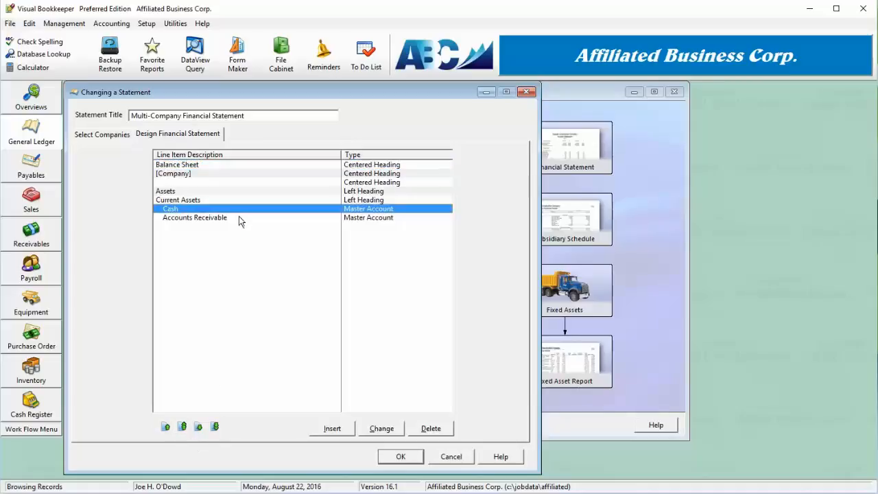
pyautogui.click(240, 219)
pyautogui.click(333, 430)
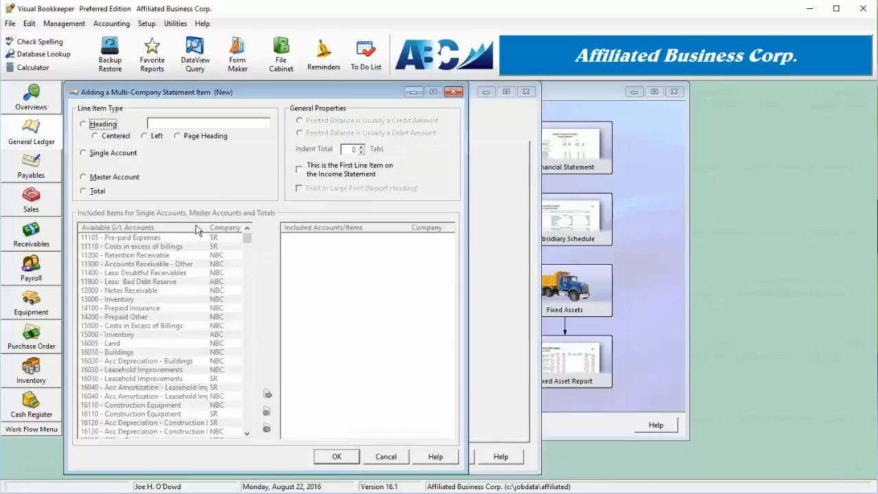
pyautogui.click(115, 177)
pyautogui.doubleClick(137, 300)
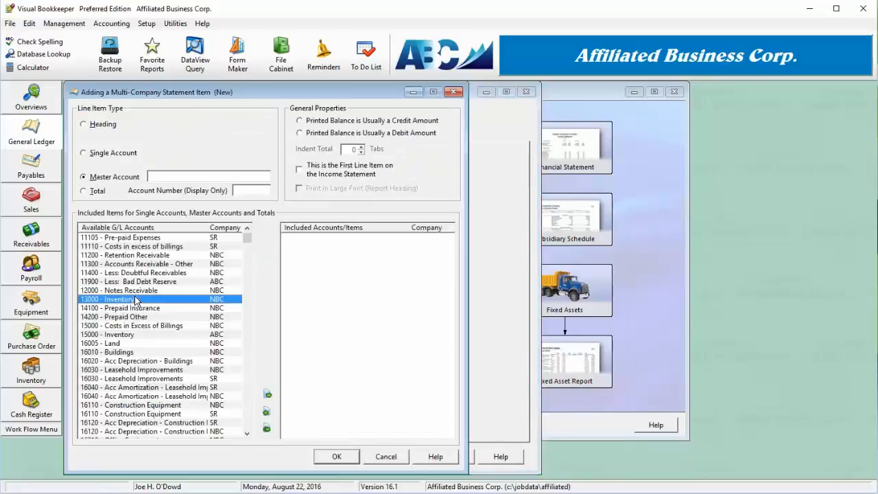
pyautogui.doubleClick(137, 326)
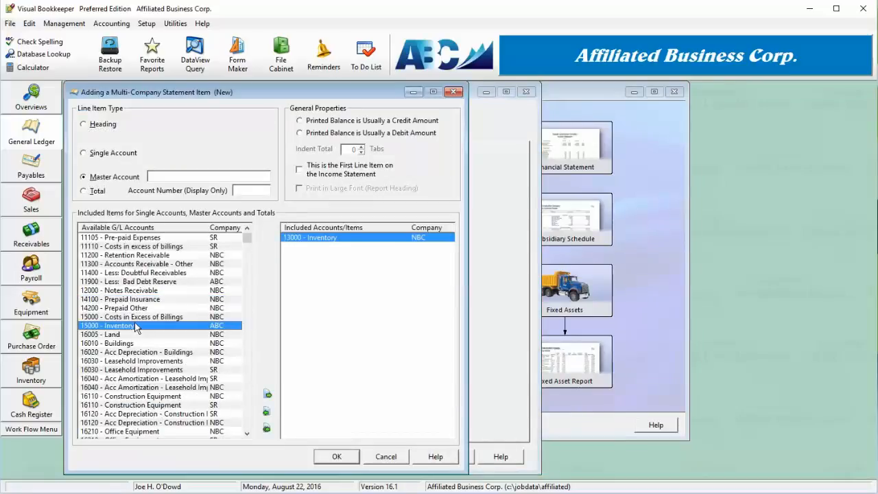
pyautogui.click(184, 176)
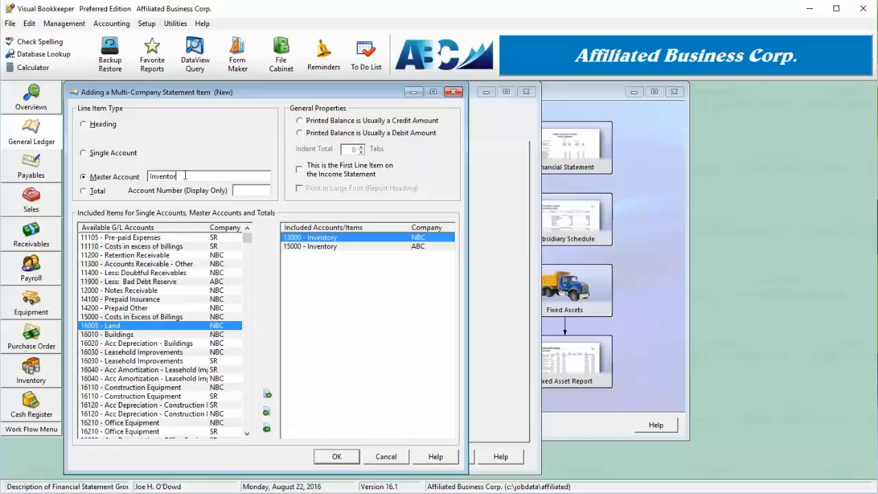
pyautogui.click(336, 457)
# - Edit the Cash line item so its printed balance is usually a debit amount
pyautogui.click(247, 210)
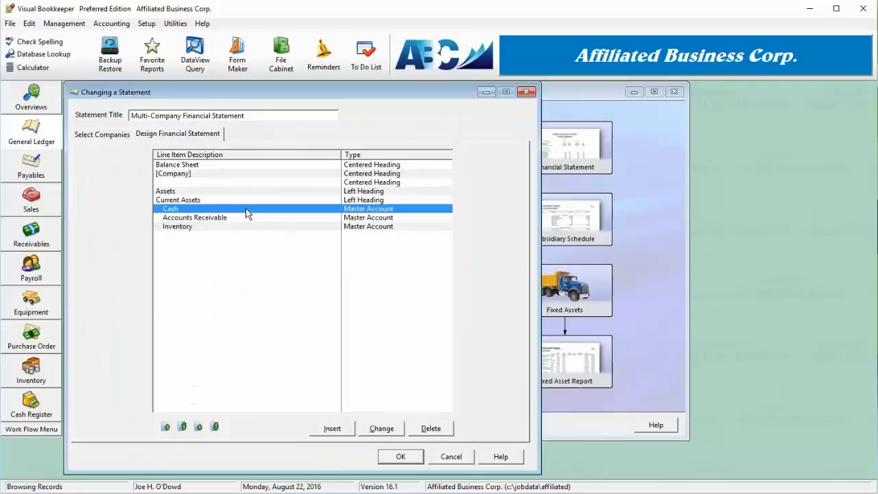
pyautogui.click(381, 430)
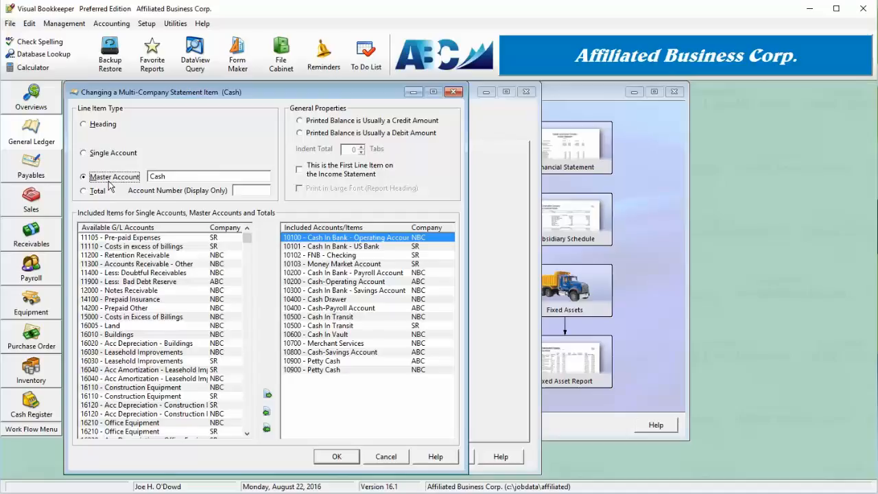
pyautogui.moveTo(351, 240); pyautogui.dragTo(372, 242)
pyautogui.click(308, 137)
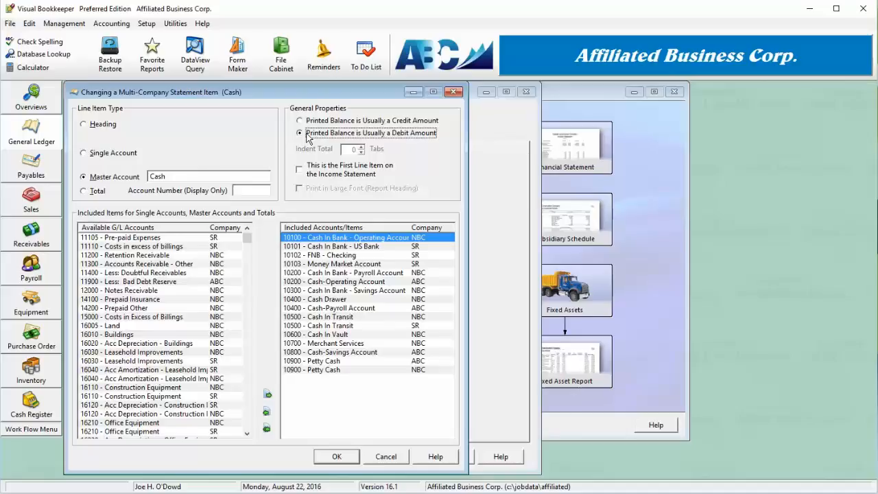
pyautogui.click(165, 311)
pyautogui.click(340, 317)
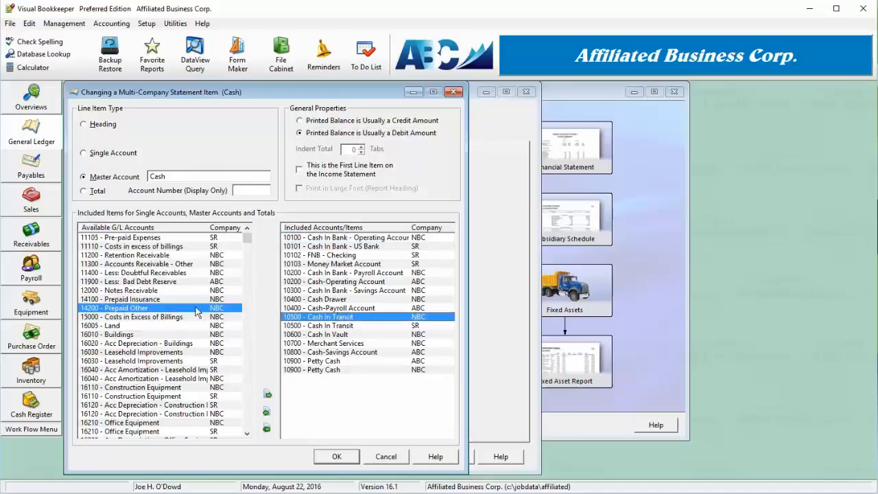
pyautogui.click(180, 238)
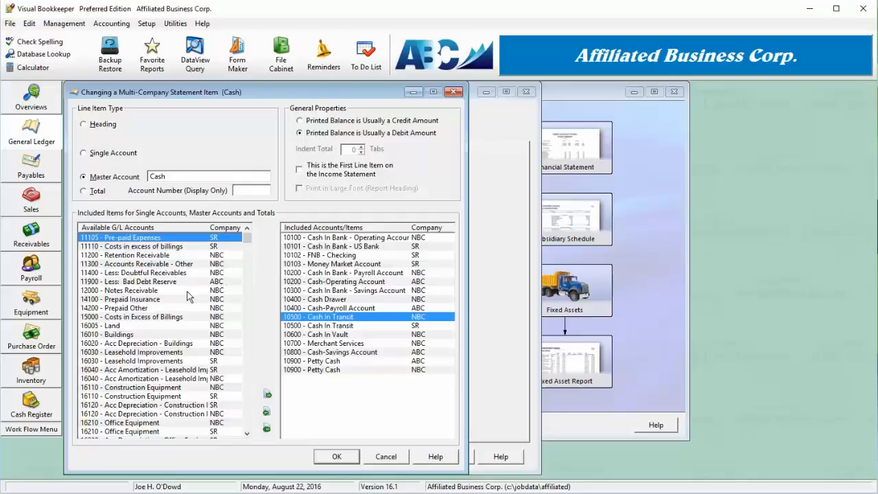
pyautogui.click(337, 240)
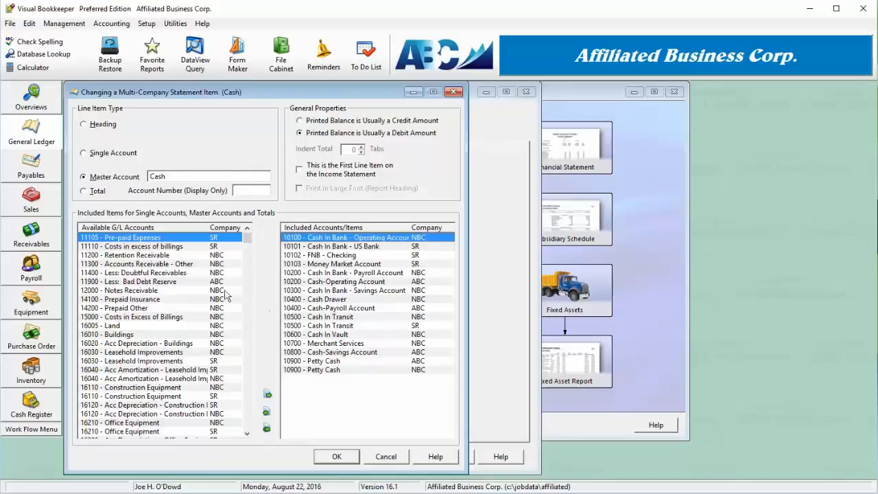
pyautogui.click(162, 282)
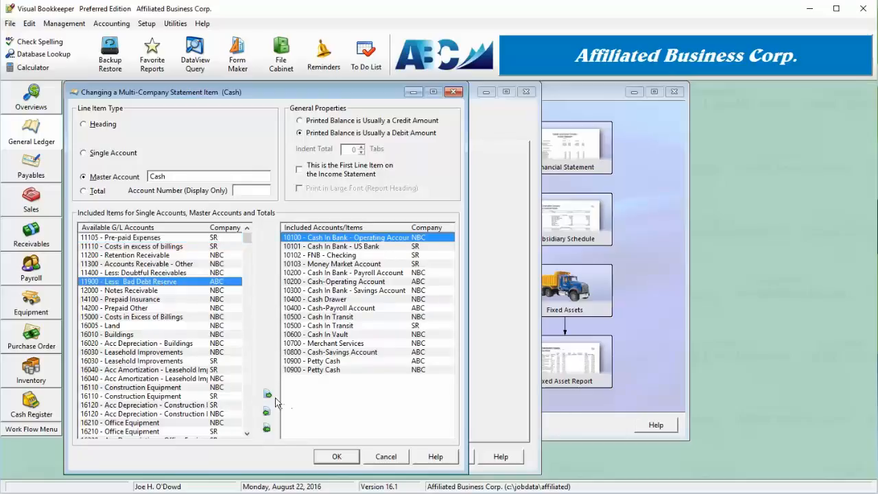
pyautogui.moveTo(174, 284)
pyautogui.mouseDown()
pyautogui.moveTo(381, 314)
pyautogui.moveTo(191, 288)
pyautogui.mouseUp()
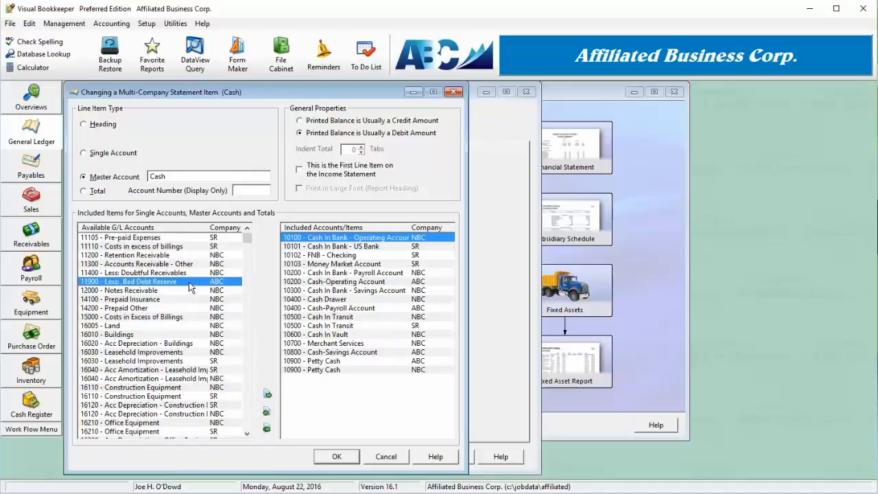
pyautogui.click(197, 238)
# - Save the Cash line item and set the Accounts Receivable item's printed balance to usually a debit amount
pyautogui.click(335, 458)
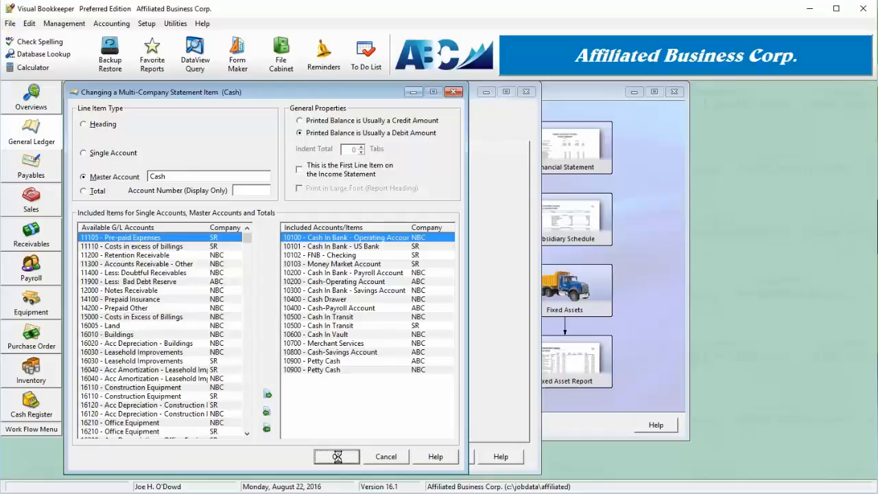
pyautogui.doubleClick(245, 218)
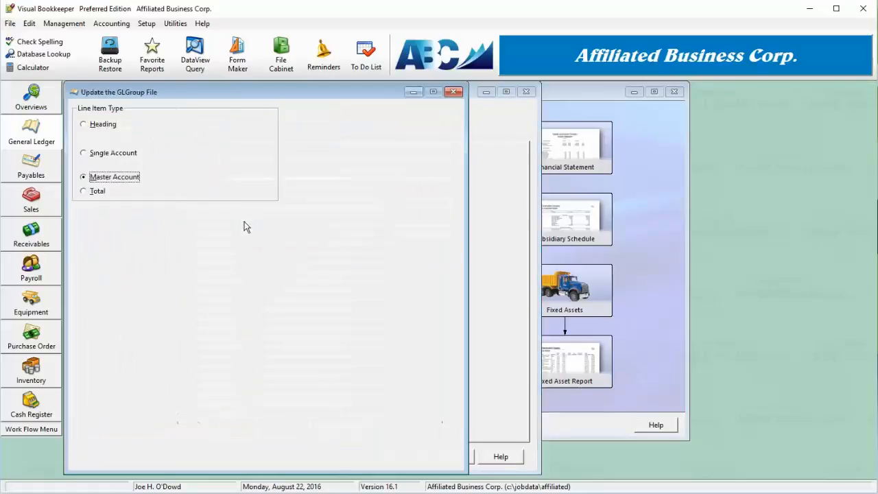
pyautogui.click(372, 132)
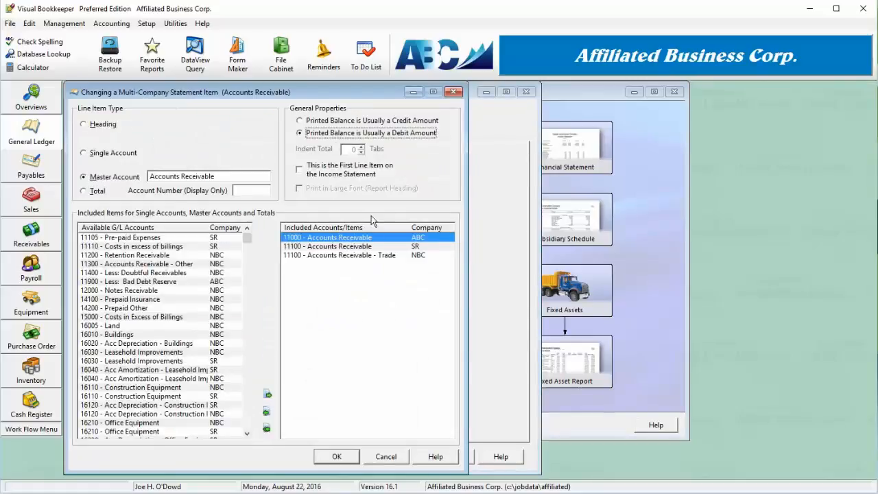
pyautogui.click(336, 456)
# - Set the Inventory item's printed balance to usually a debit amount, then save the statement and close the statement formats list
pyautogui.click(225, 229)
pyautogui.doubleClick(226, 229)
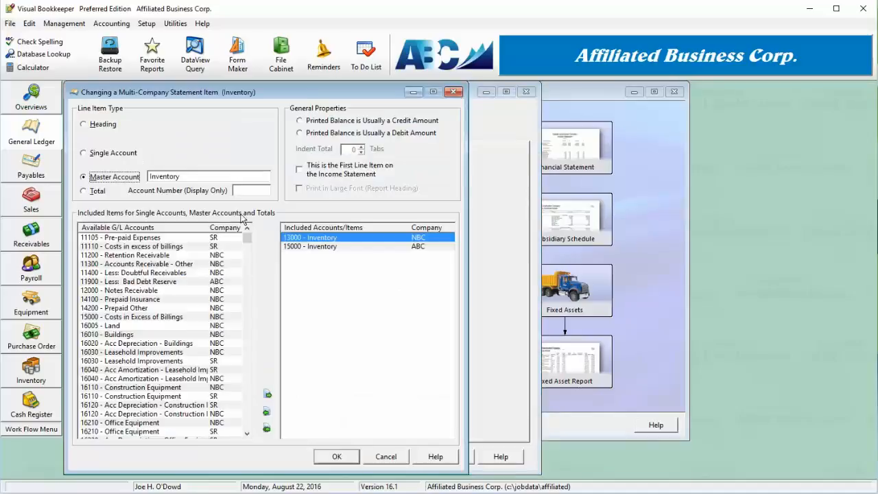
pyautogui.click(329, 133)
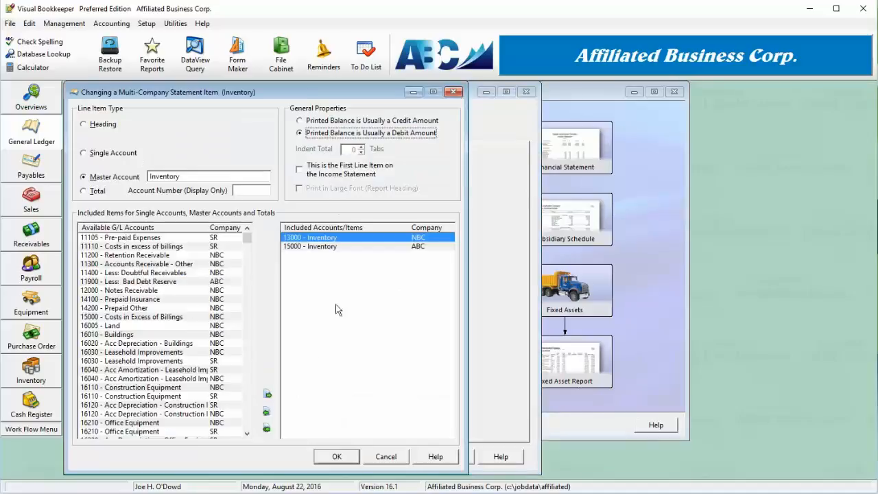
pyautogui.click(335, 456)
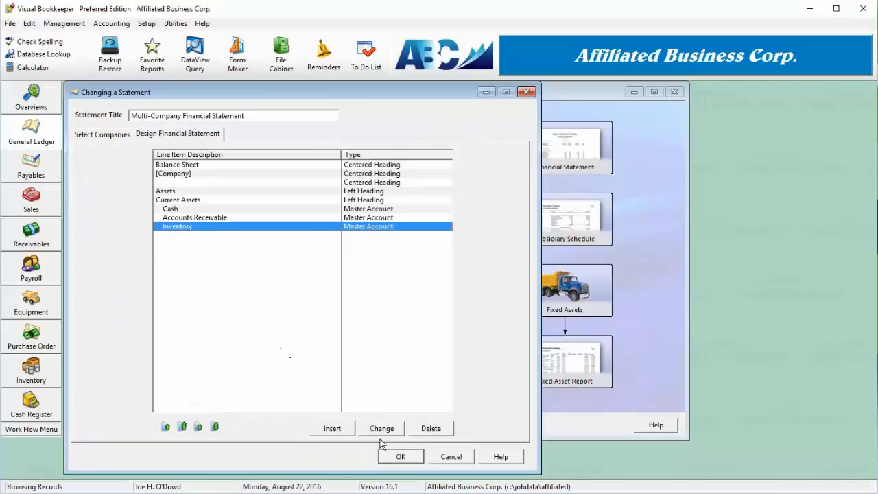
pyautogui.click(404, 457)
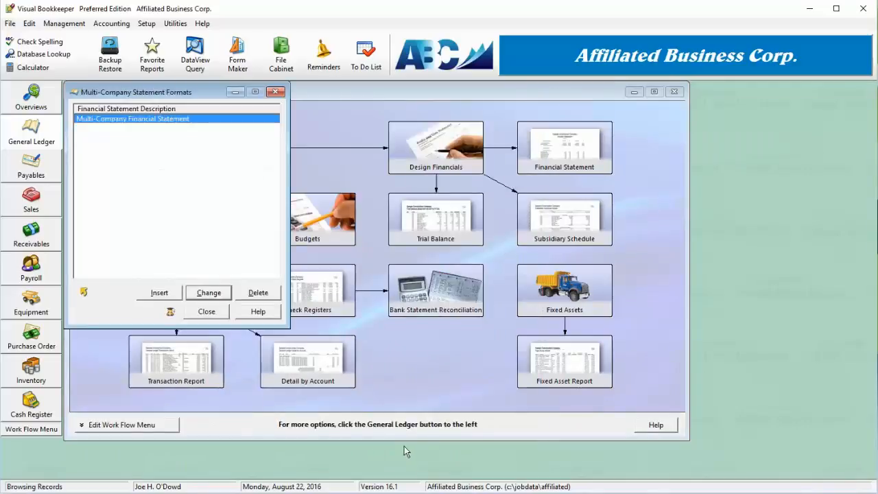
pyautogui.click(203, 315)
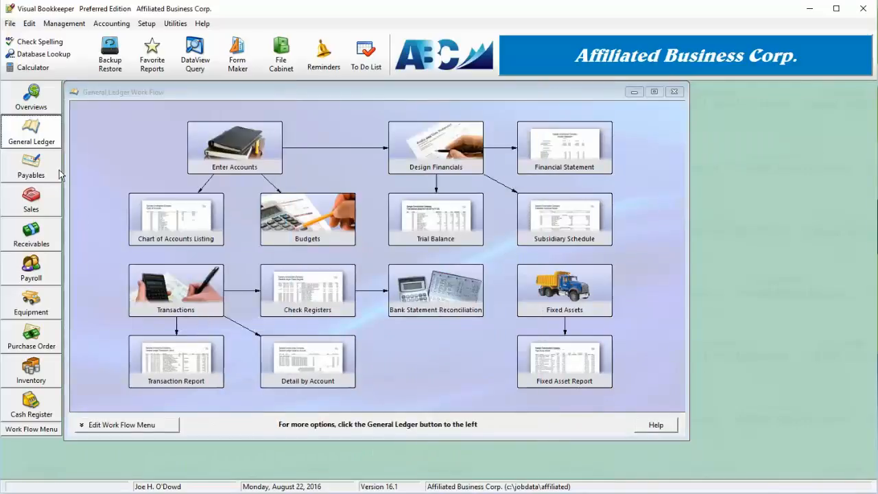
# - Add a new General Ledger multi-company financials report titled "Multi Company Financials"
pyautogui.click(59, 137)
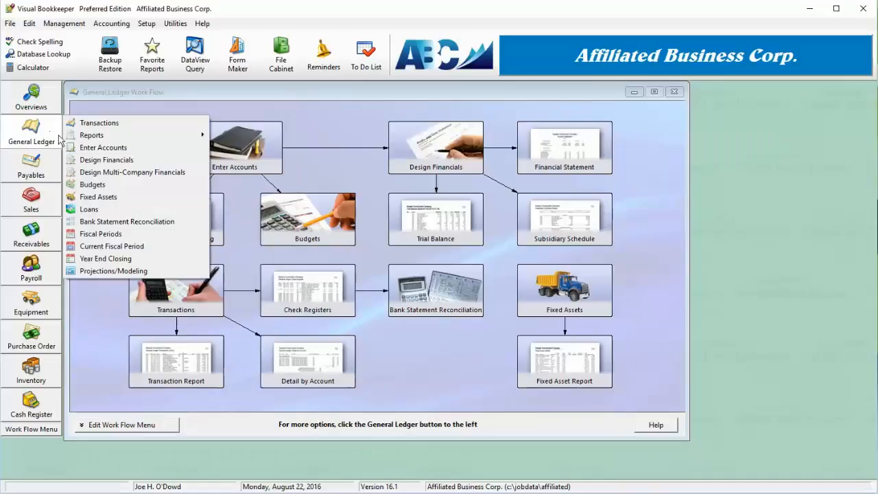
pyautogui.moveTo(135, 142)
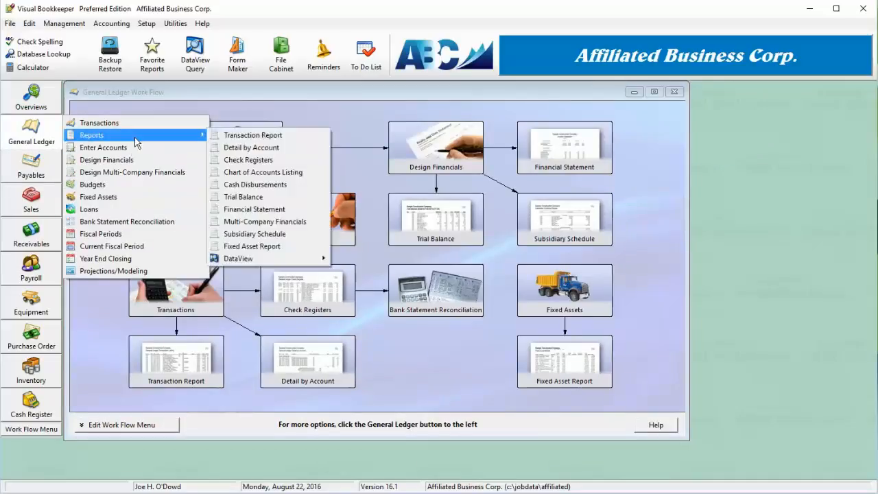
pyautogui.click(287, 223)
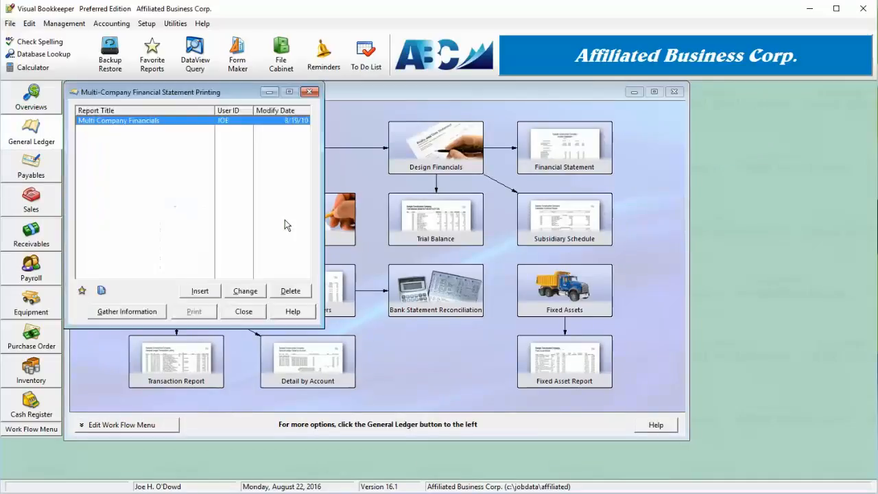
pyautogui.click(200, 291)
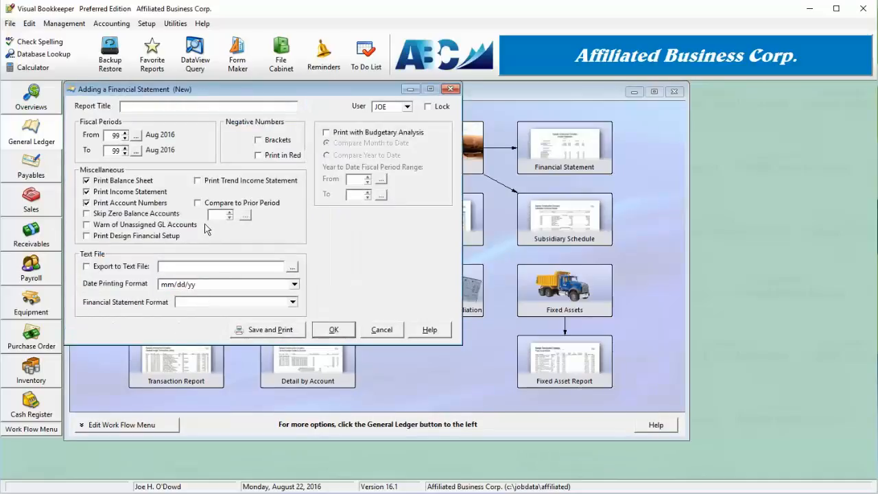
pyautogui.write('Multi Company Financials')
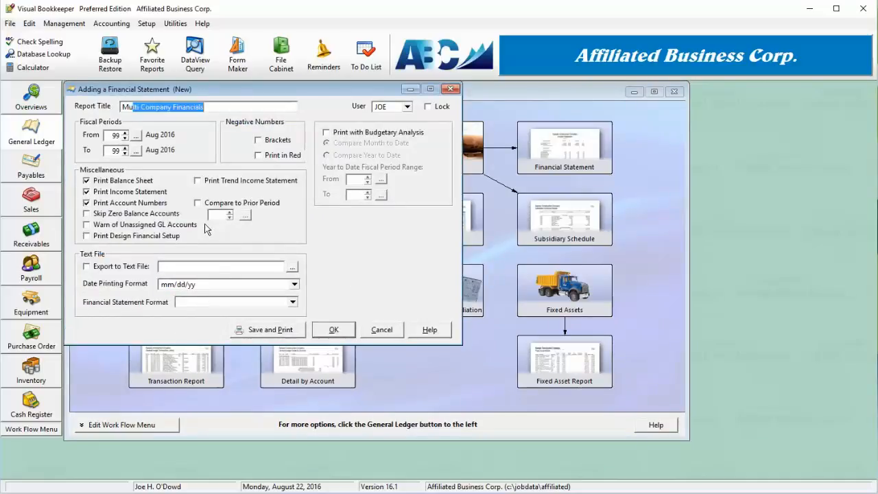
pyautogui.press('Tab')
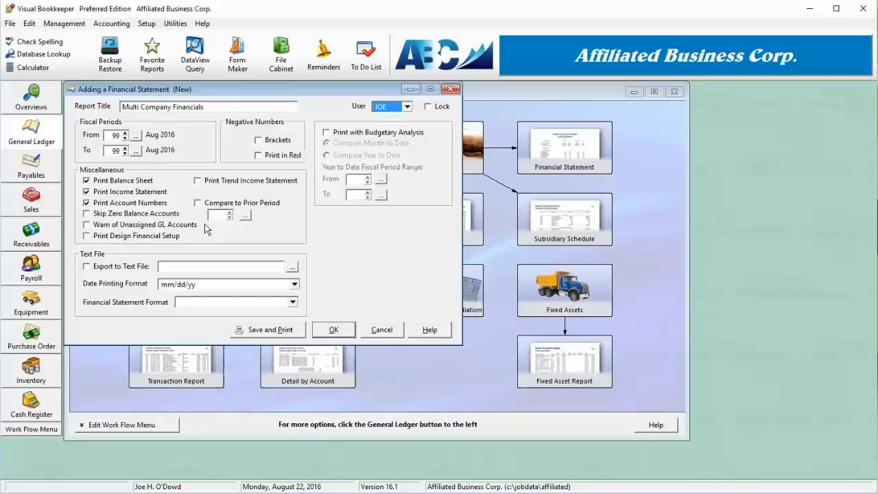
# - Choose Aug 2016 as the report's starting fiscal period and save the report
pyautogui.click(136, 135)
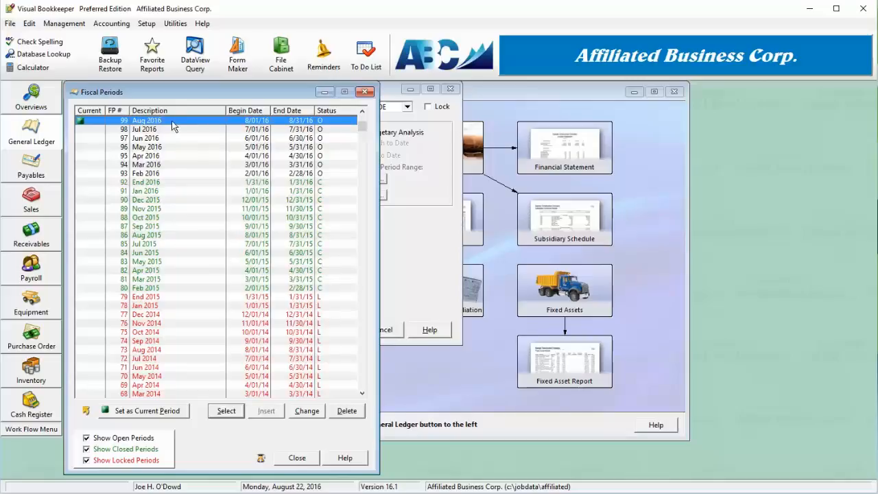
pyautogui.click(232, 413)
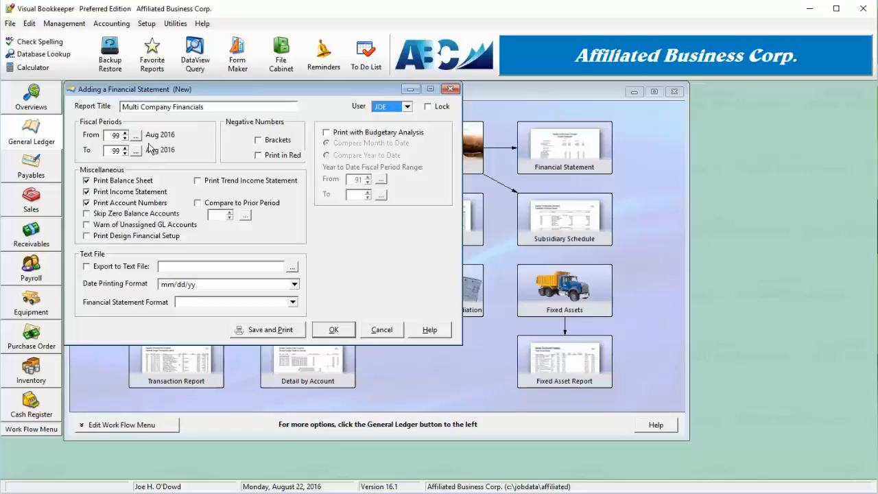
pyautogui.click(333, 331)
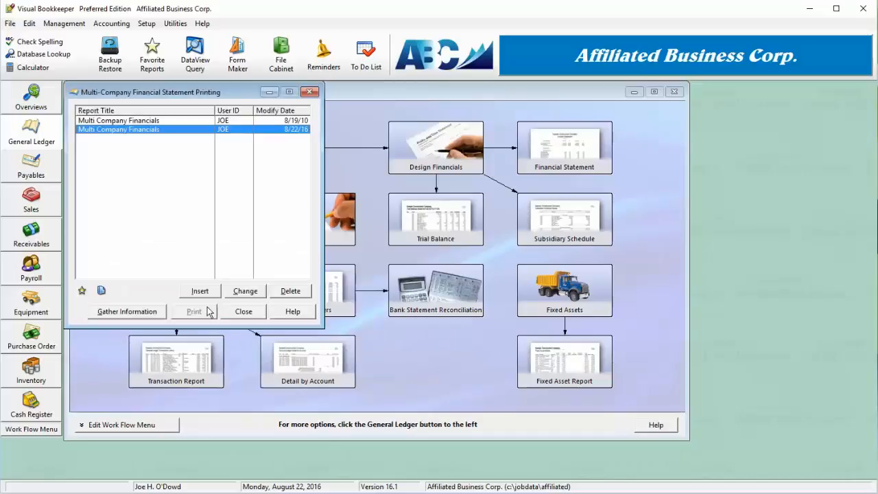
# - Gather the information for the new Multi Company Financials report, print it to the preview and zoom the page out
pyautogui.click(158, 315)
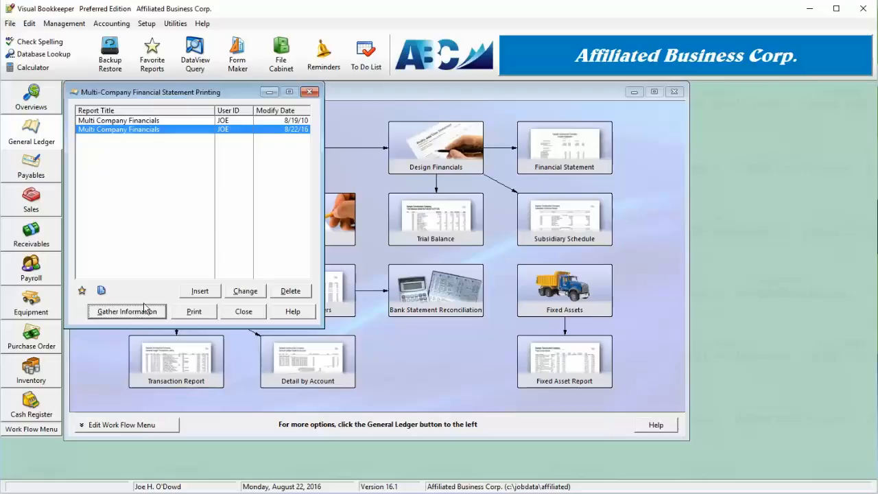
pyautogui.click(136, 316)
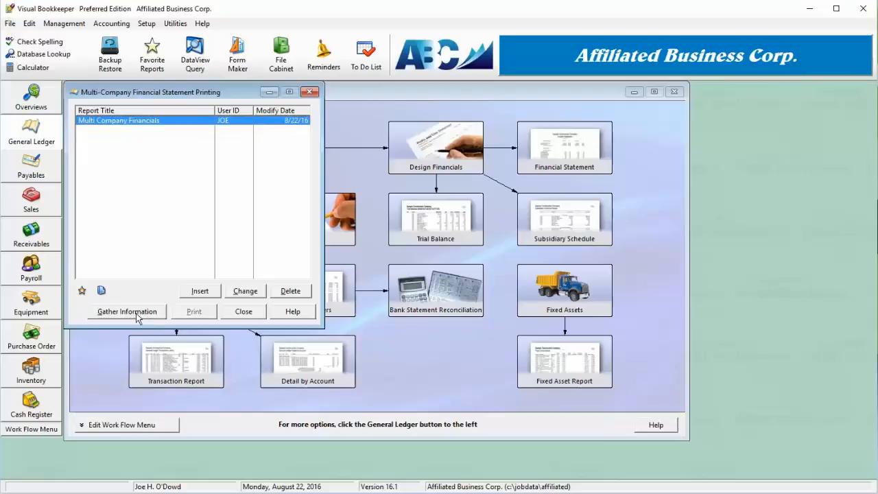
pyautogui.click(137, 315)
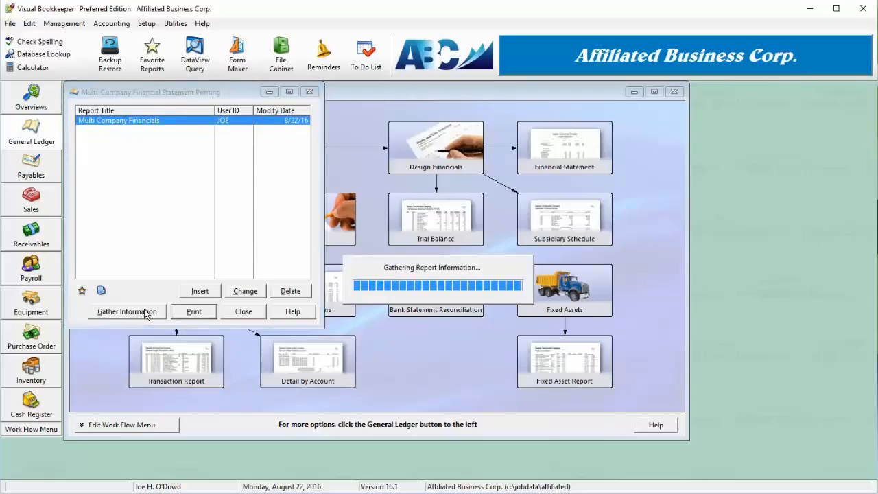
pyautogui.click(198, 315)
pyautogui.click(195, 312)
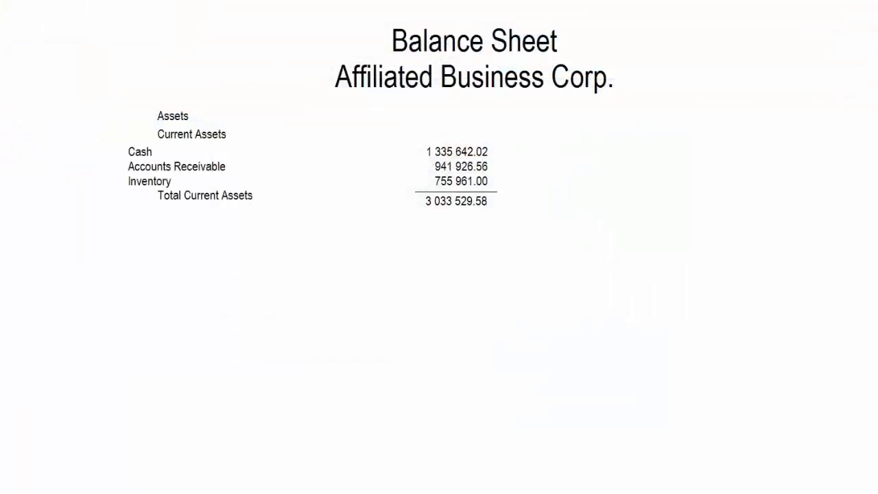
pyautogui.click(295, 65)
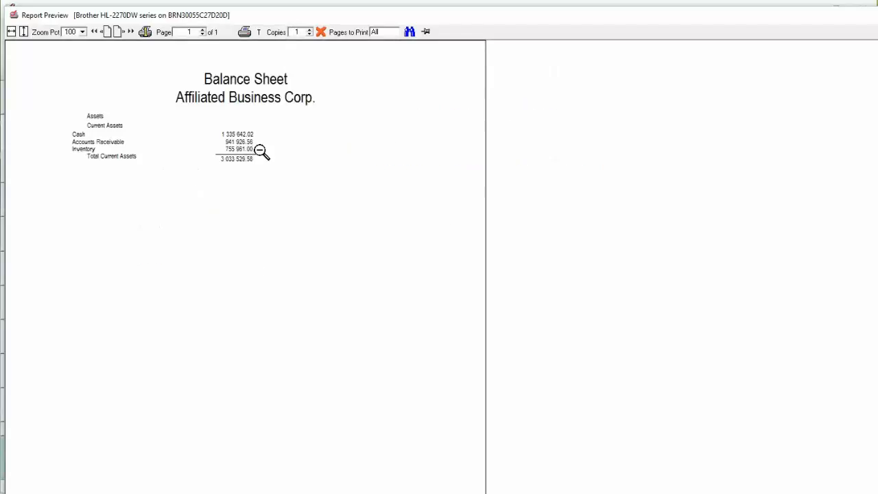